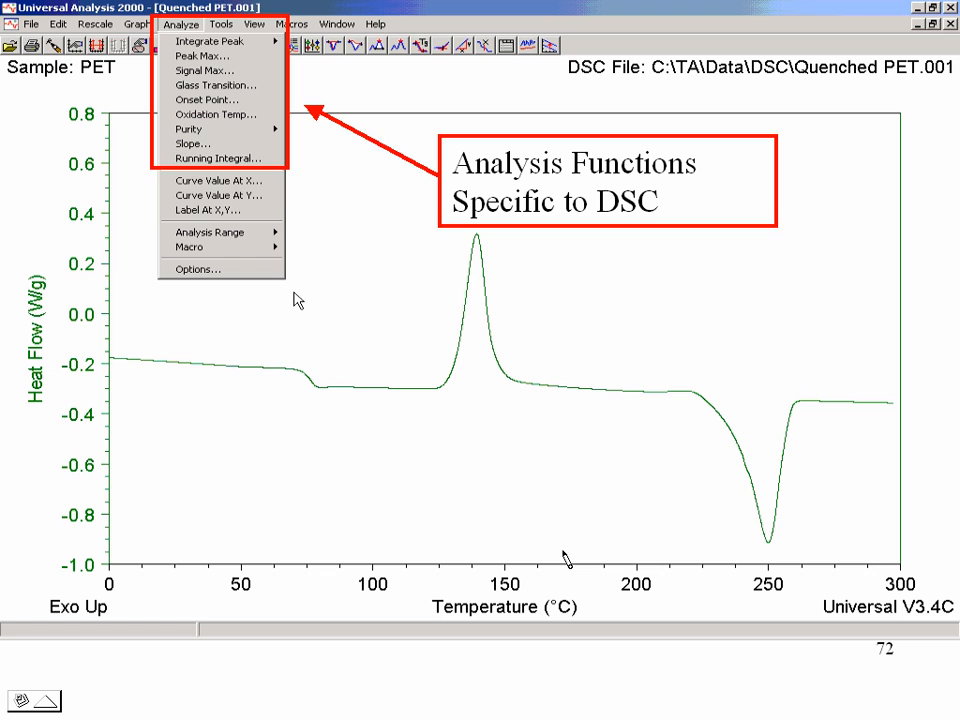
Step past the calcium oxalate and TGA function slides, briefly inking the Y-1 axis, to reach slide 76
{"action": "key", "text": "Right"}
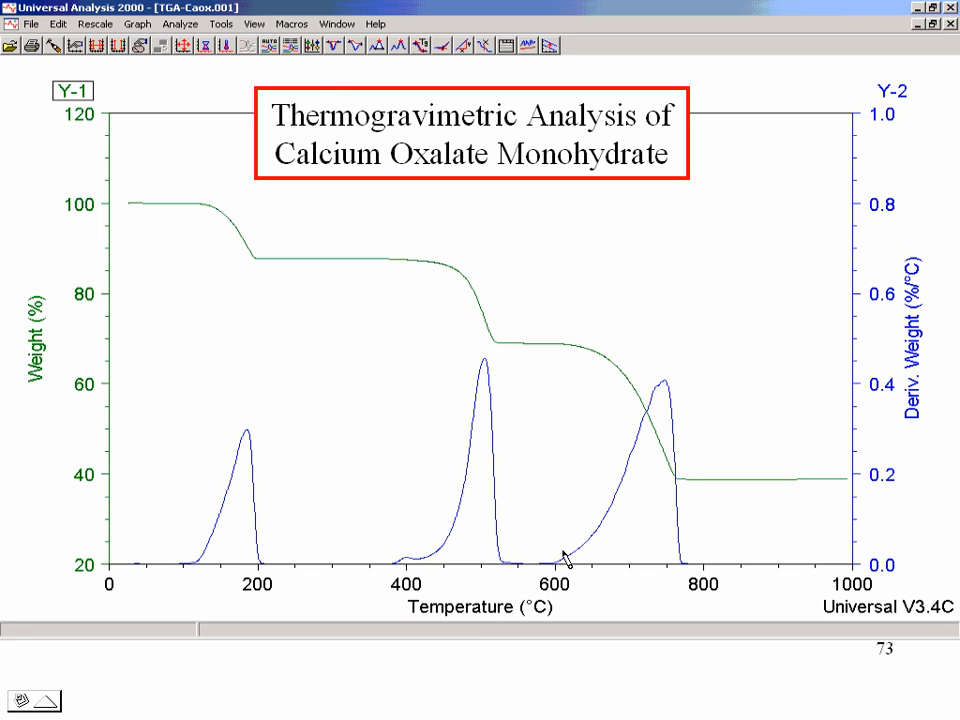
{"action": "key", "text": "Right"}
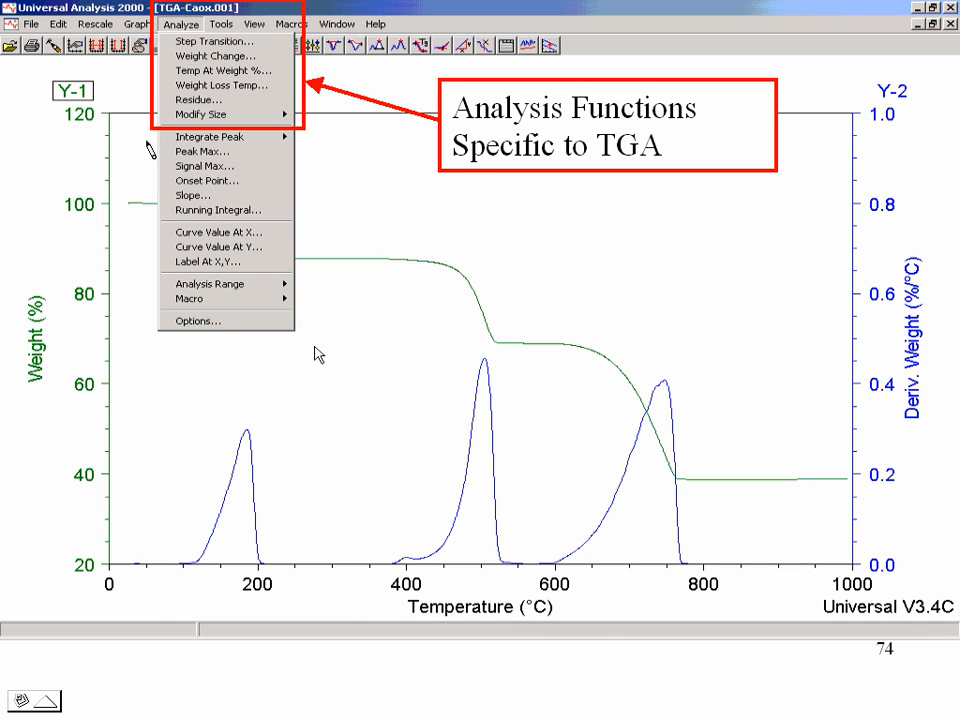
{"action": "left_click_drag", "start_coordinate": [140, 76], "coordinate": [87, 93]}
{"action": "key", "text": "e"}
{"action": "key", "text": "Right"}
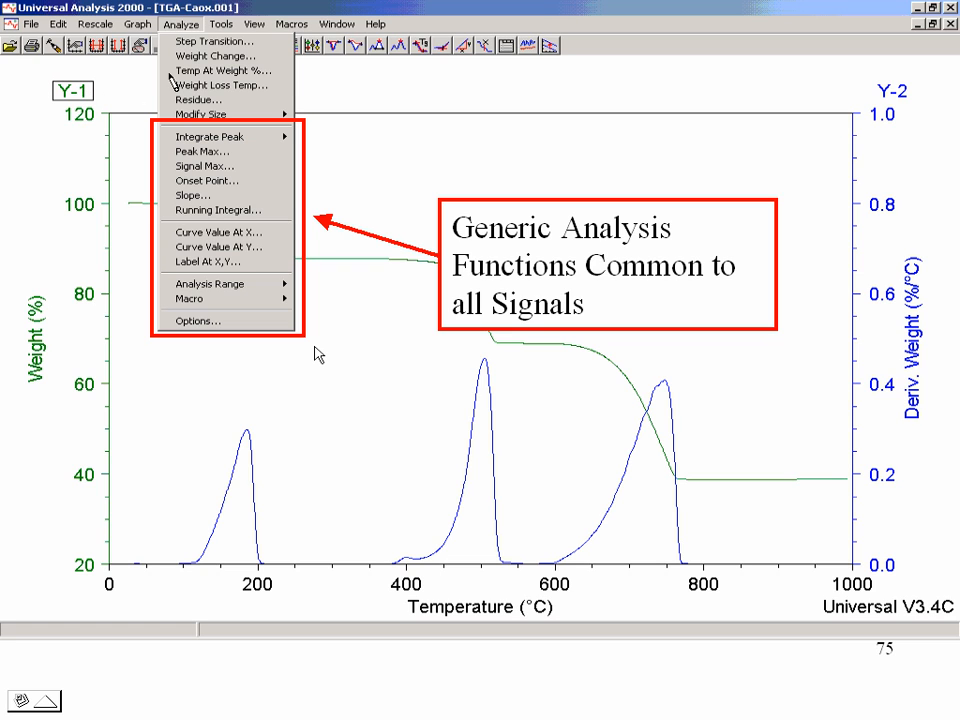
{"action": "left_click", "coordinate": [210, 40]}
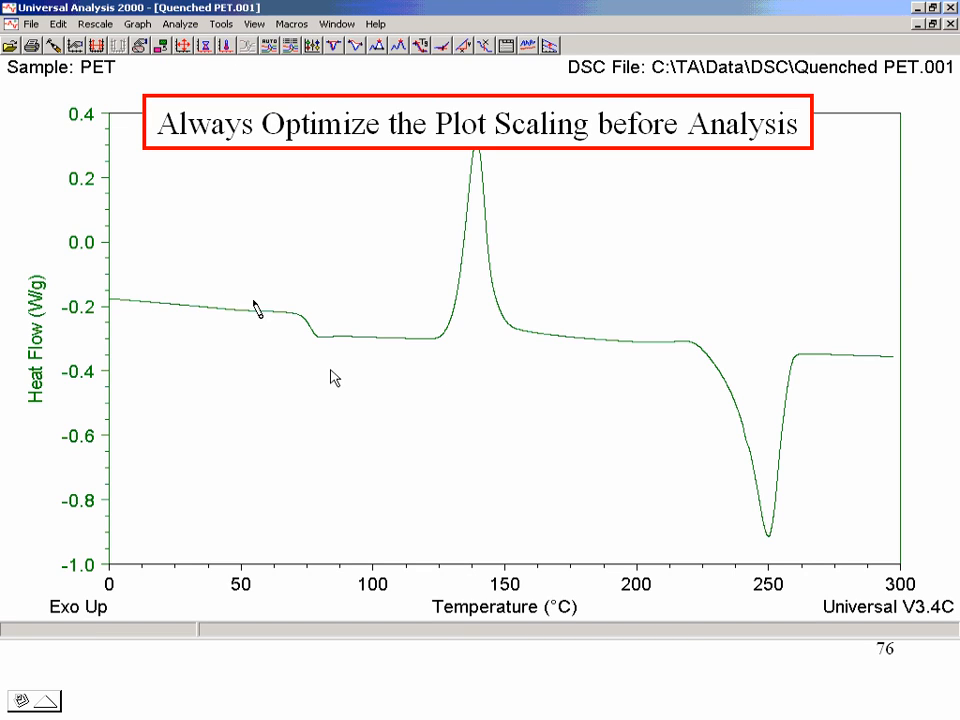
Ink the glass transition step near 75 °C, then advance past the zoom-box rescaling slide
{"action": "left_click_drag", "start_coordinate": [318, 363], "coordinate": [310, 508]}
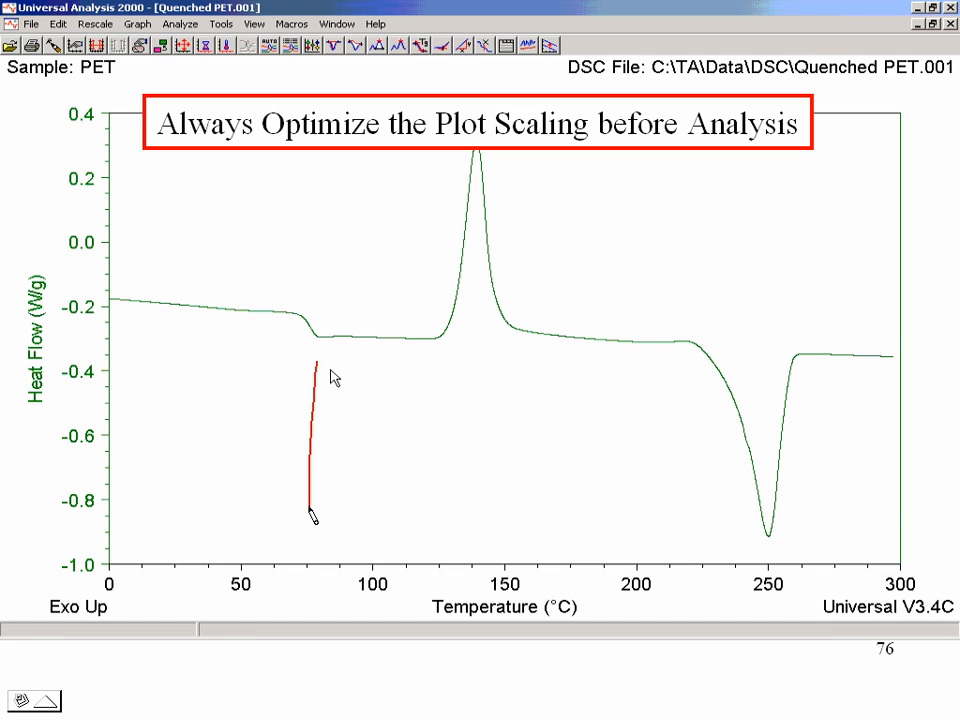
{"action": "mouse_move", "coordinate": [225, 270]}
{"action": "left_mouse_down"}
{"action": "mouse_move", "coordinate": [234, 386]}
{"action": "mouse_move", "coordinate": [394, 272]}
{"action": "mouse_move", "coordinate": [228, 272]}
{"action": "left_mouse_up"}
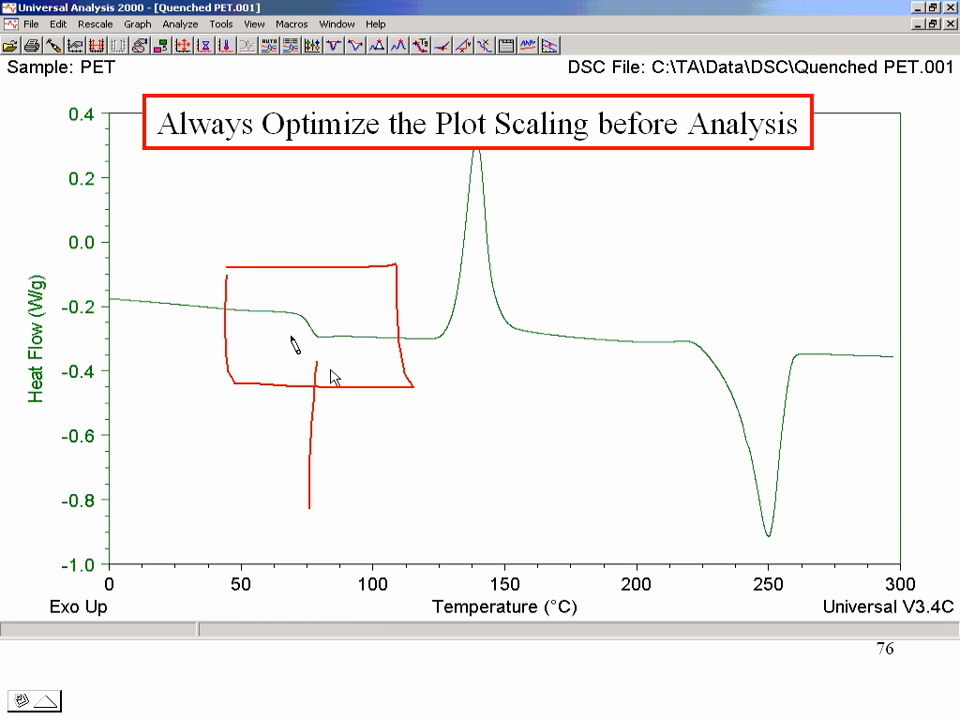
{"action": "key", "text": "Right"}
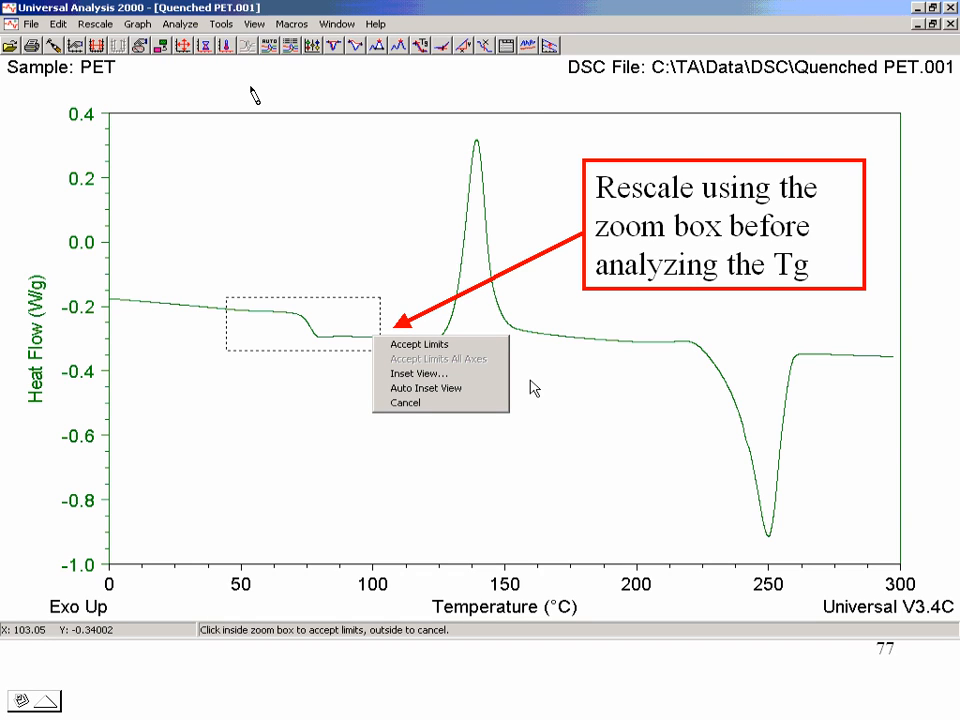
{"action": "key", "text": "Right"}
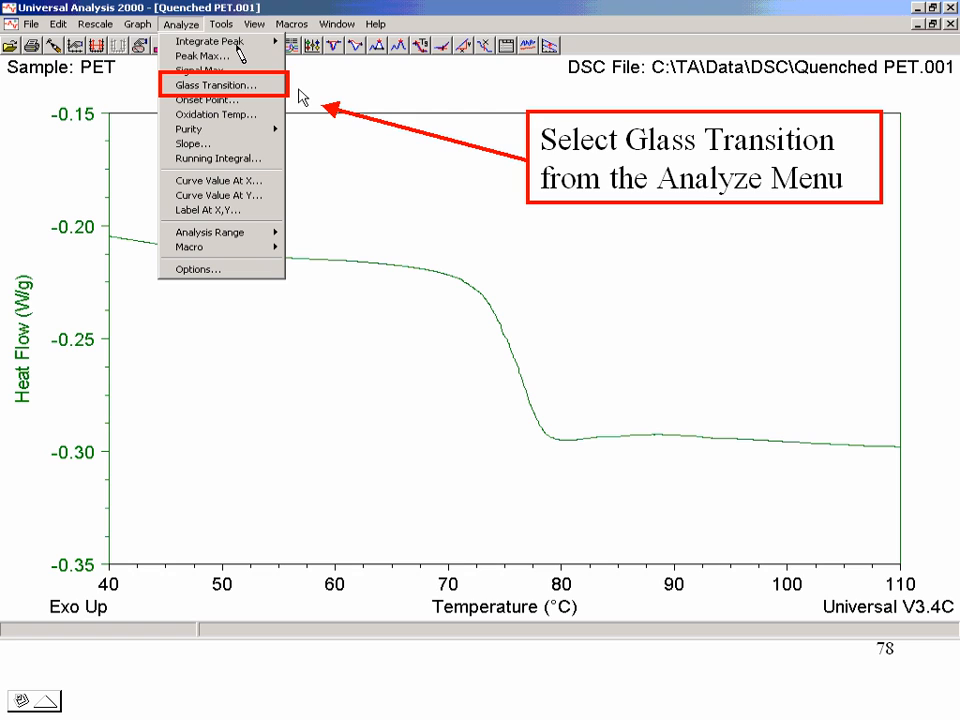
On the baseline cursor slide, underline the baselines around the transition, then erase all ink
{"action": "left_click", "coordinate": [196, 86]}
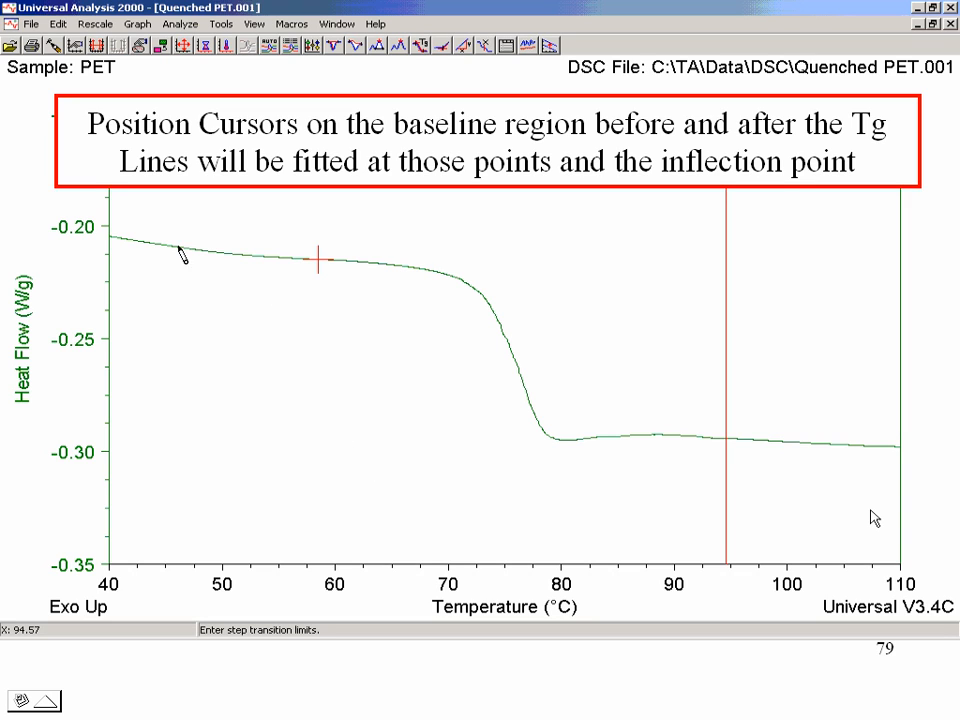
{"action": "mouse_move", "coordinate": [116, 262]}
{"action": "left_mouse_down"}
{"action": "mouse_move", "coordinate": [140, 280]}
{"action": "mouse_move", "coordinate": [240, 306]}
{"action": "mouse_move", "coordinate": [381, 294]}
{"action": "left_mouse_up"}
{"action": "mouse_move", "coordinate": [596, 468]}
{"action": "left_mouse_down"}
{"action": "mouse_move", "coordinate": [623, 453]}
{"action": "mouse_move", "coordinate": [543, 453]}
{"action": "left_mouse_up"}
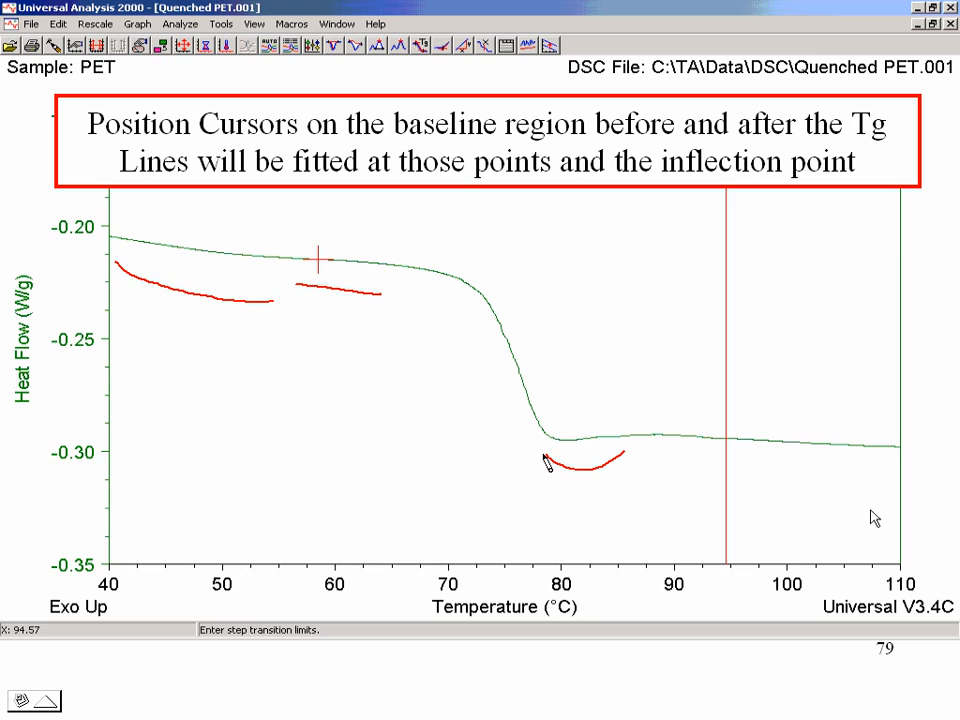
{"action": "left_click", "coordinate": [35, 699]}
{"action": "mouse_move", "coordinate": [70, 638]}
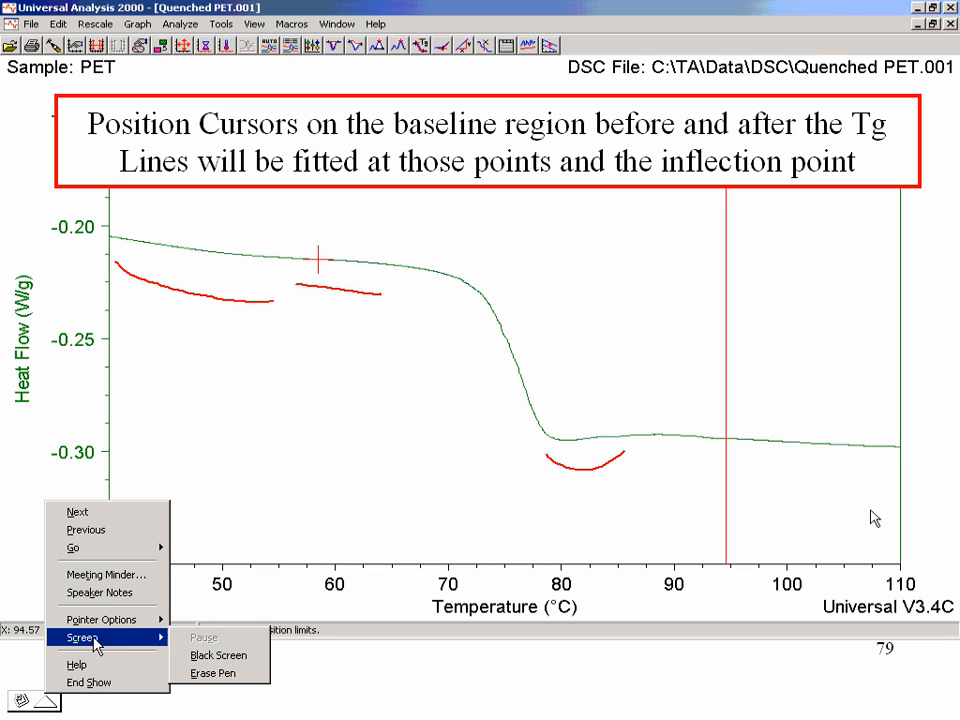
{"action": "left_click", "coordinate": [220, 677]}
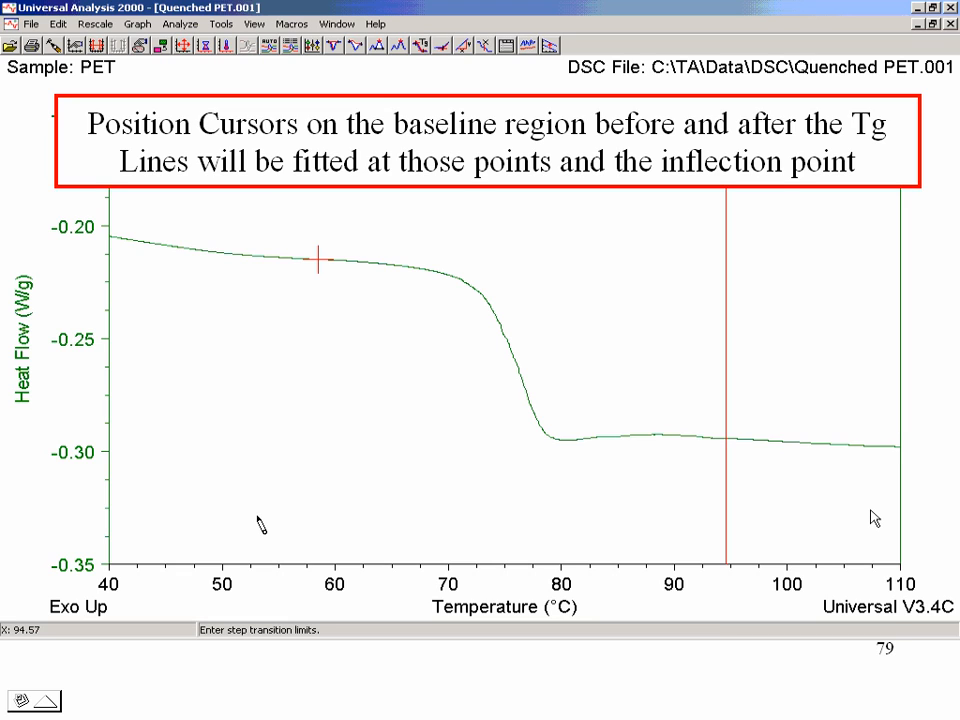
Mark the early baseline near 45 °C, the upper baseline and the curve near 83 °C, then erase the ink
{"action": "left_click", "coordinate": [165, 242]}
{"action": "left_click_drag", "start_coordinate": [230, 264], "coordinate": [668, 316]}
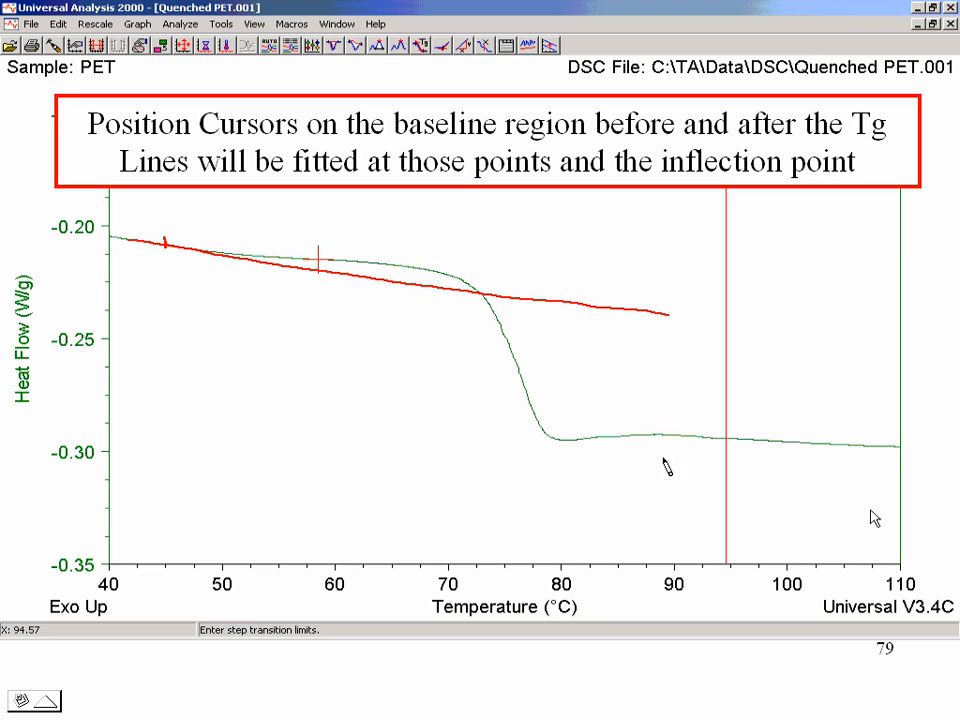
{"action": "left_click", "coordinate": [592, 437]}
{"action": "mouse_move", "coordinate": [485, 455]}
{"action": "left_mouse_down"}
{"action": "mouse_move", "coordinate": [812, 402]}
{"action": "mouse_move", "coordinate": [495, 460]}
{"action": "left_mouse_up"}
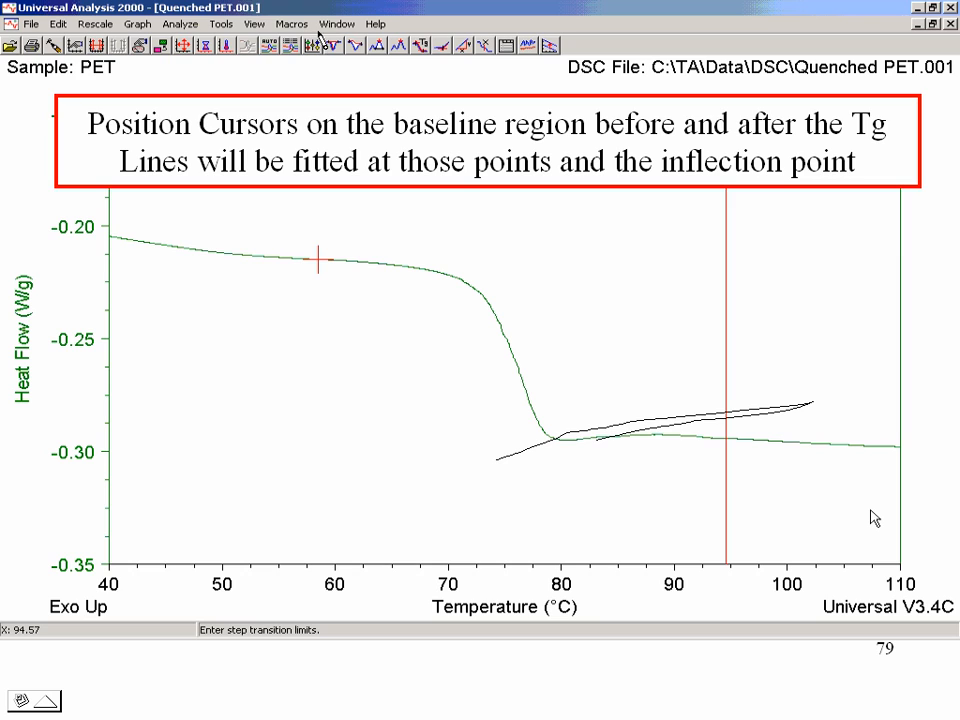
{"action": "left_click", "coordinate": [47, 700]}
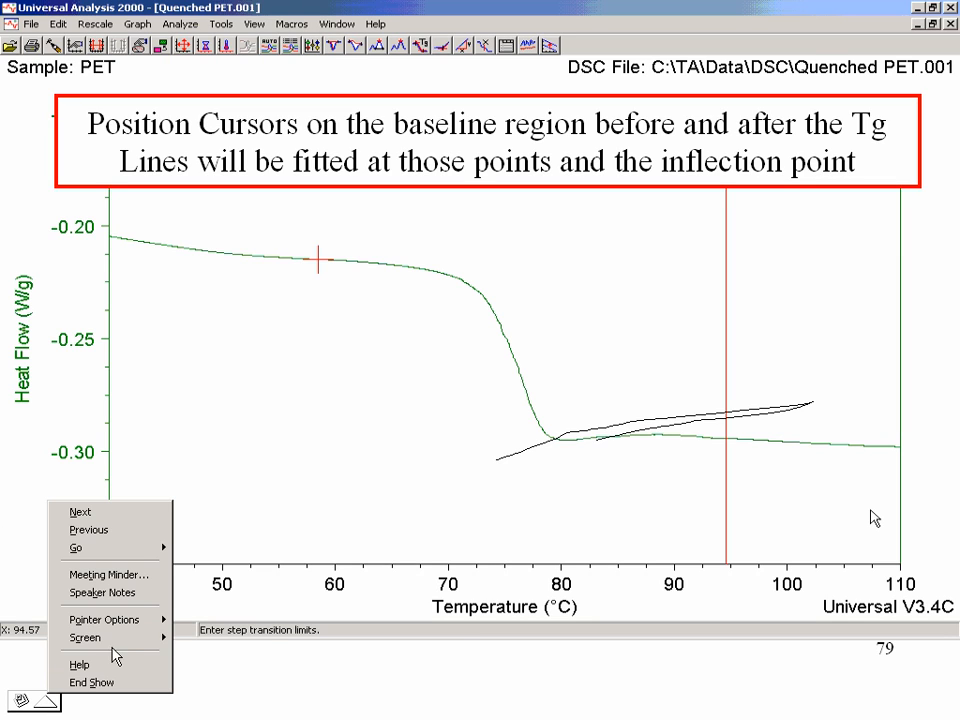
{"action": "mouse_move", "coordinate": [105, 637]}
{"action": "left_click", "coordinate": [203, 674]}
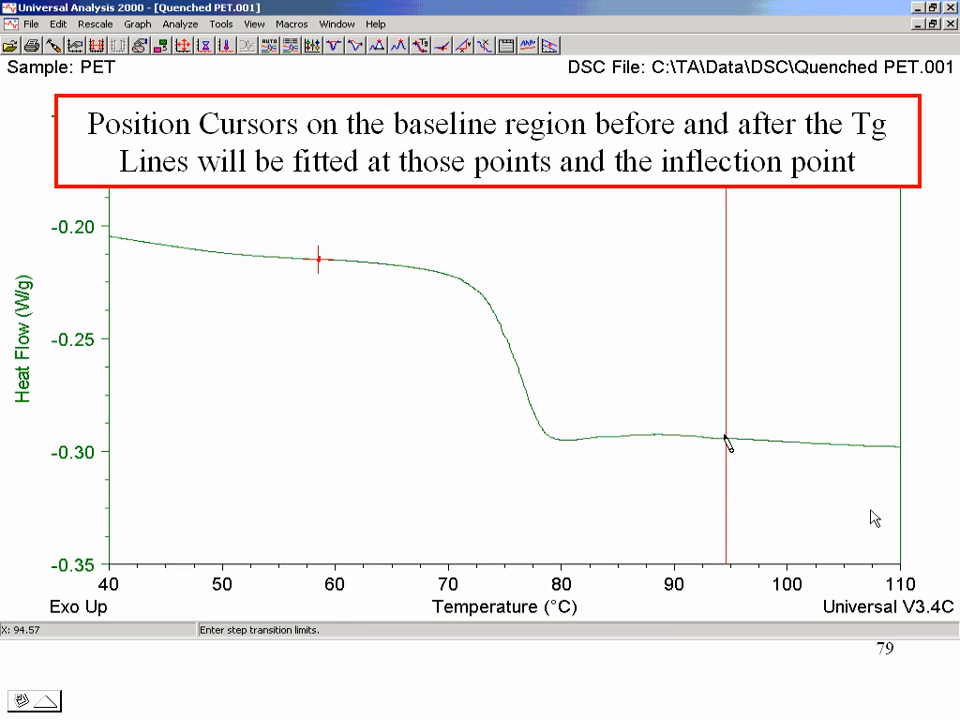
Trace the upper and lower baseline extensions in ink and move on to slide 80
{"action": "left_click_drag", "start_coordinate": [268, 258], "coordinate": [575, 277]}
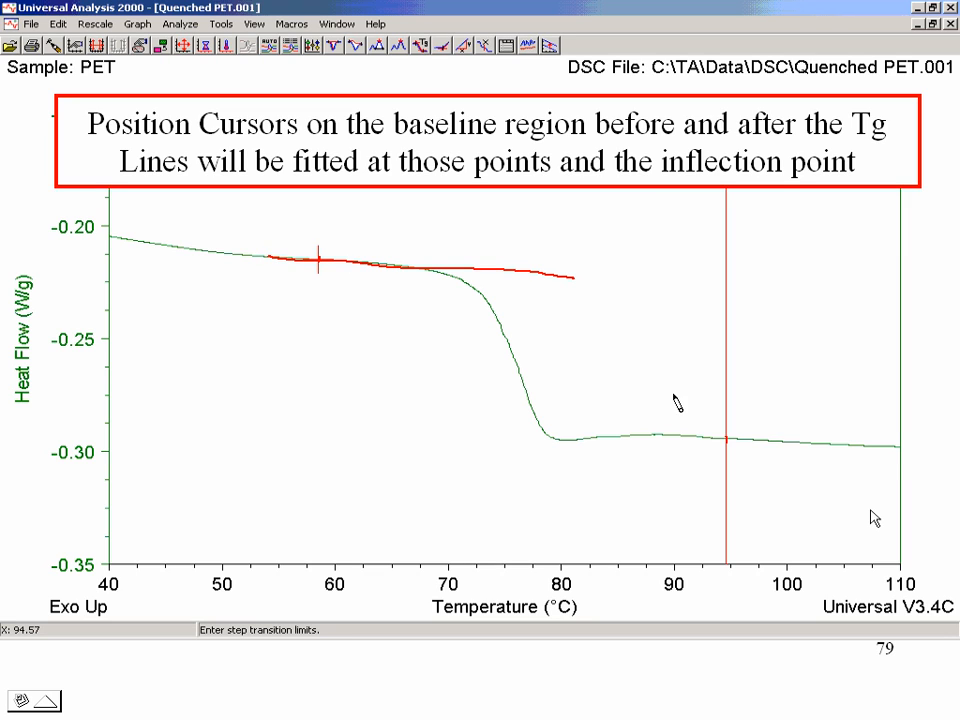
{"action": "left_click_drag", "start_coordinate": [878, 447], "coordinate": [450, 418]}
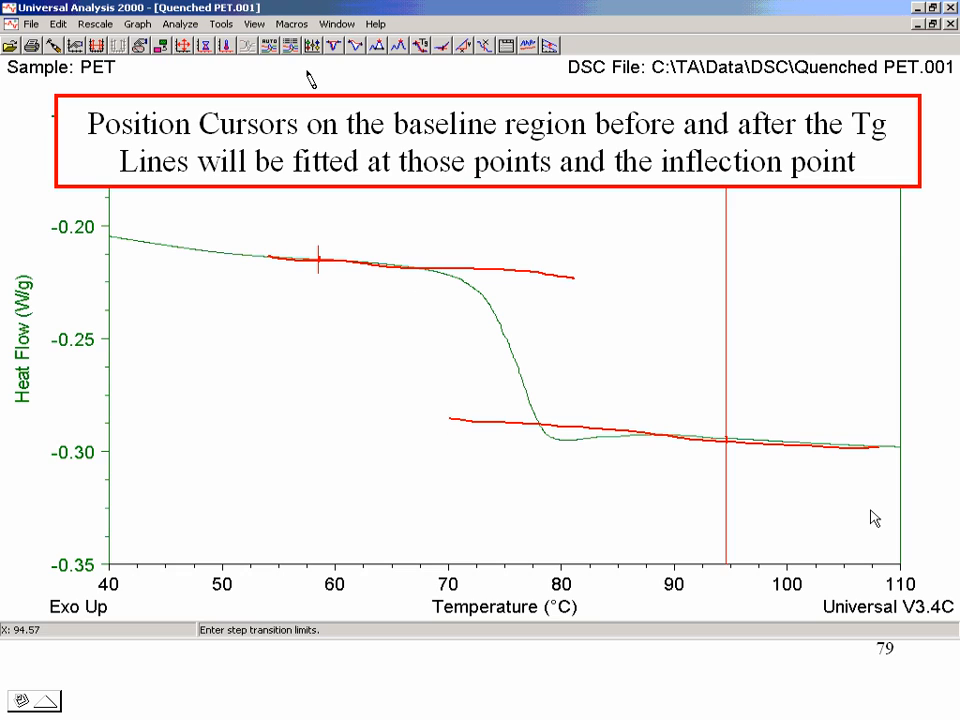
{"action": "key", "text": "Right"}
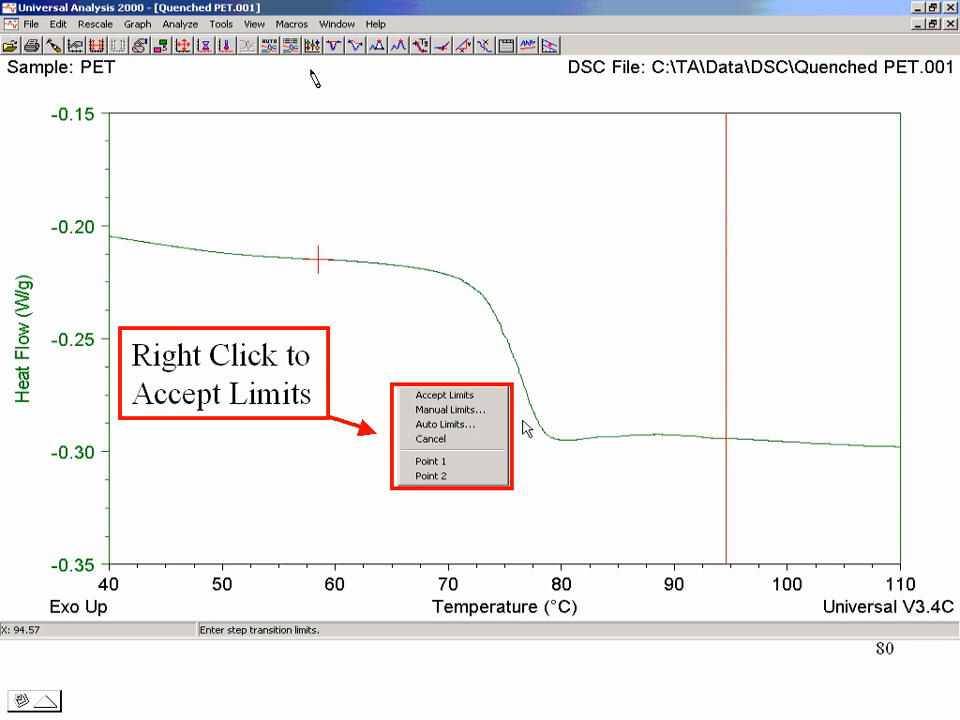
On the onset, endset and Tg results slide, trace the onset tangent and the end baseline tangent near 95 °C
{"action": "key", "text": "Right"}
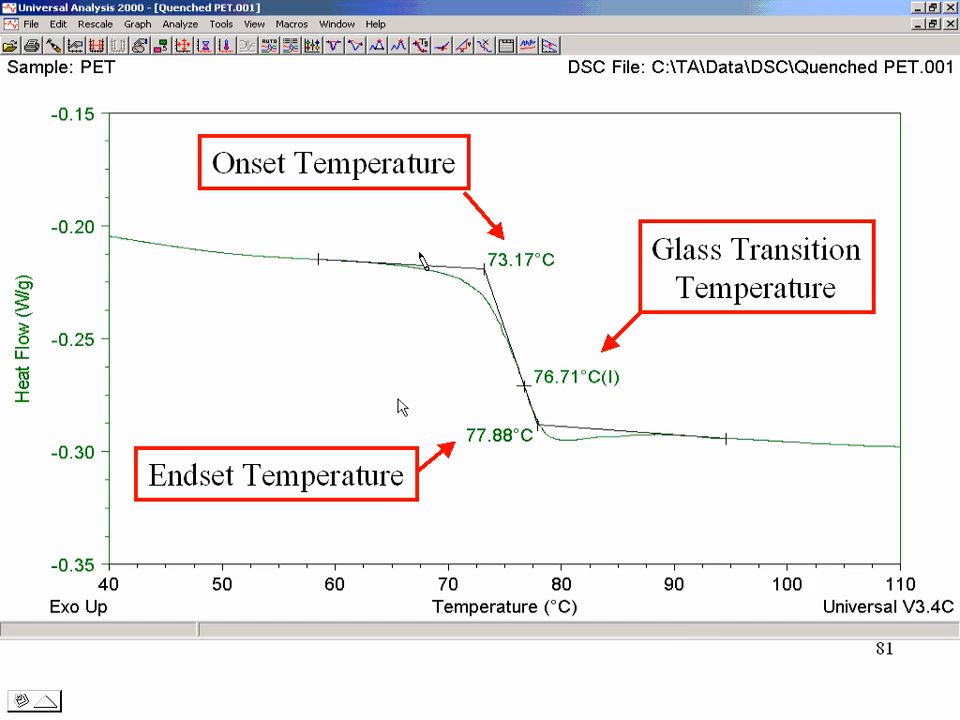
{"action": "mouse_move", "coordinate": [312, 243]}
{"action": "left_mouse_down"}
{"action": "mouse_move", "coordinate": [324, 268]}
{"action": "mouse_move", "coordinate": [306, 254]}
{"action": "mouse_move", "coordinate": [312, 240]}
{"action": "mouse_move", "coordinate": [322, 268]}
{"action": "left_mouse_up"}
{"action": "left_click_drag", "start_coordinate": [318, 258], "coordinate": [582, 270]}
{"action": "left_click", "coordinate": [725, 438]}
{"action": "left_click_drag", "start_coordinate": [726, 438], "coordinate": [438, 416]}
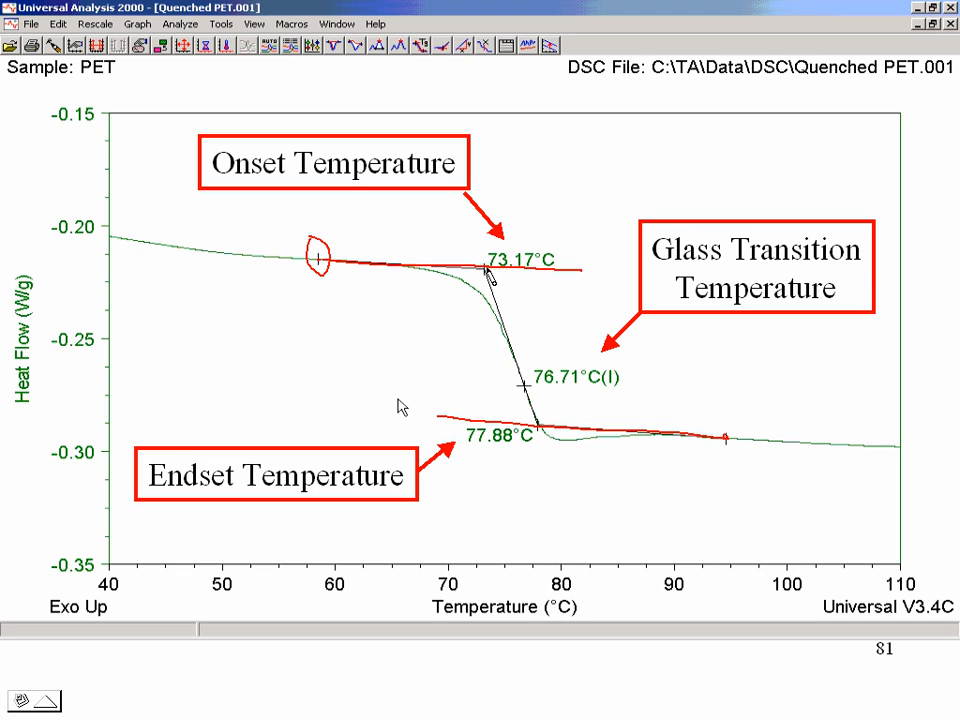
Ink the inflection tangent through 76.71°C to the 77.88°C endset and circle the 76.71°C label
{"action": "left_click_drag", "start_coordinate": [522, 380], "coordinate": [523, 387]}
{"action": "left_click_drag", "start_coordinate": [507, 331], "coordinate": [519, 362]}
{"action": "mouse_move", "coordinate": [477, 232]}
{"action": "left_mouse_down"}
{"action": "mouse_move", "coordinate": [510, 396]}
{"action": "mouse_move", "coordinate": [551, 465]}
{"action": "left_mouse_up"}
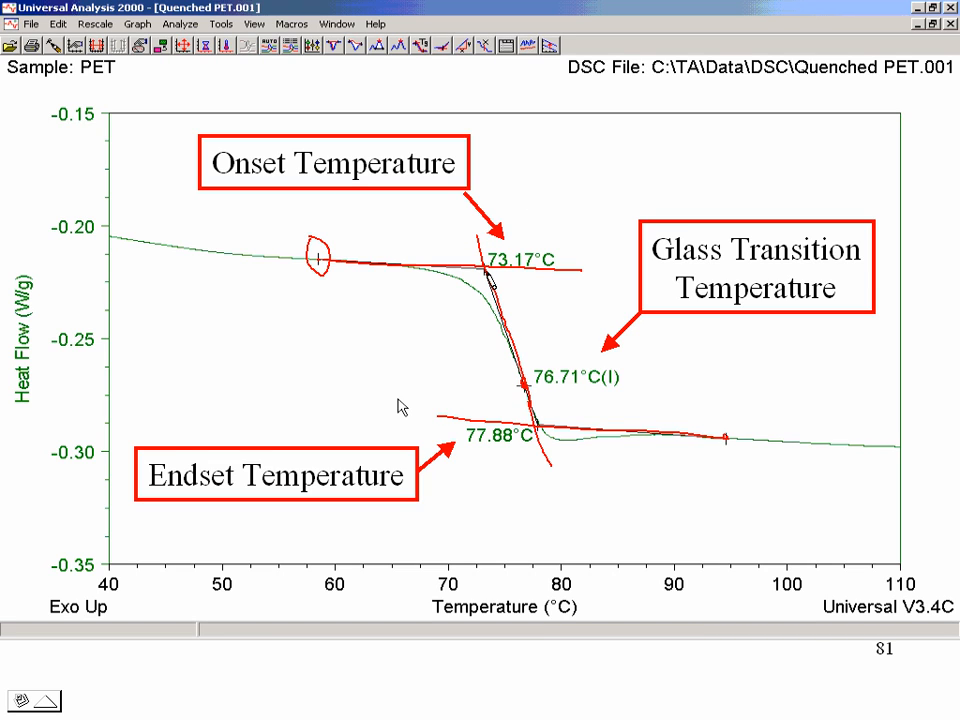
{"action": "left_click_drag", "start_coordinate": [543, 420], "coordinate": [527, 441]}
{"action": "mouse_move", "coordinate": [505, 370]}
{"action": "left_mouse_down"}
{"action": "mouse_move", "coordinate": [510, 400]}
{"action": "mouse_move", "coordinate": [638, 390]}
{"action": "mouse_move", "coordinate": [507, 378]}
{"action": "left_mouse_up"}
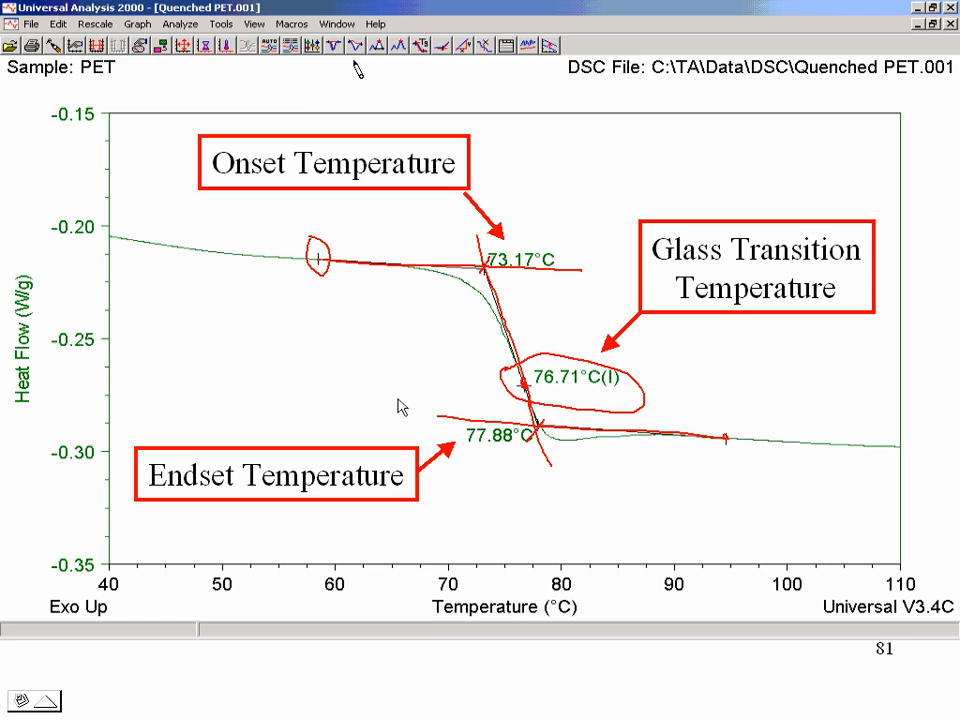
{"action": "key", "text": "Right"}
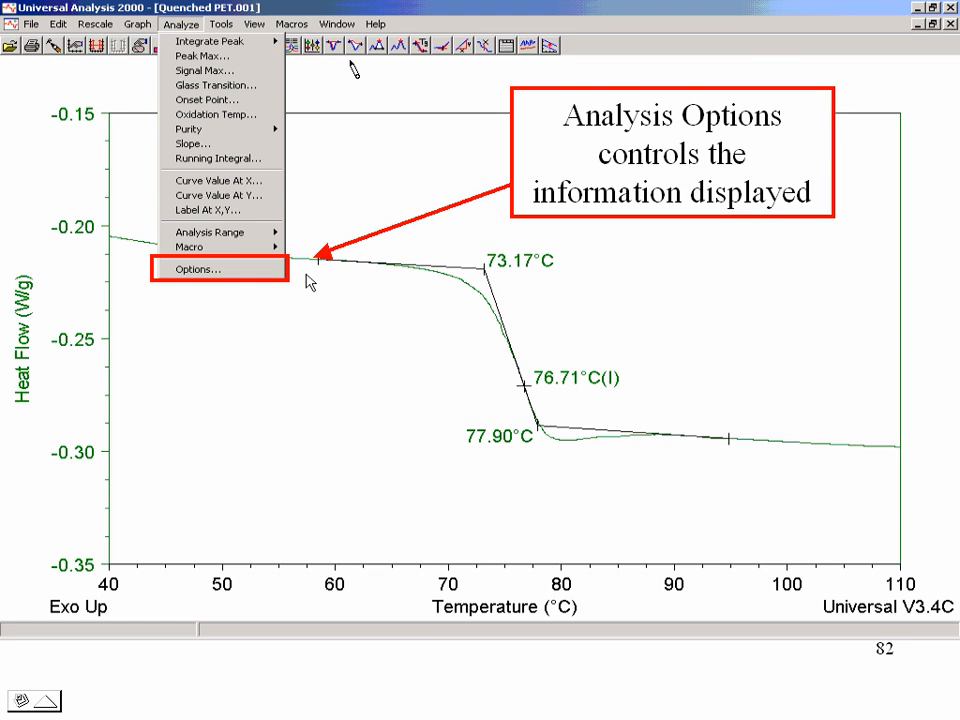
Underline the 'Midpoint at' setting and Onset label on the default Tg options slide, then advance past the midpoint definition slide
{"action": "key", "text": "Right"}
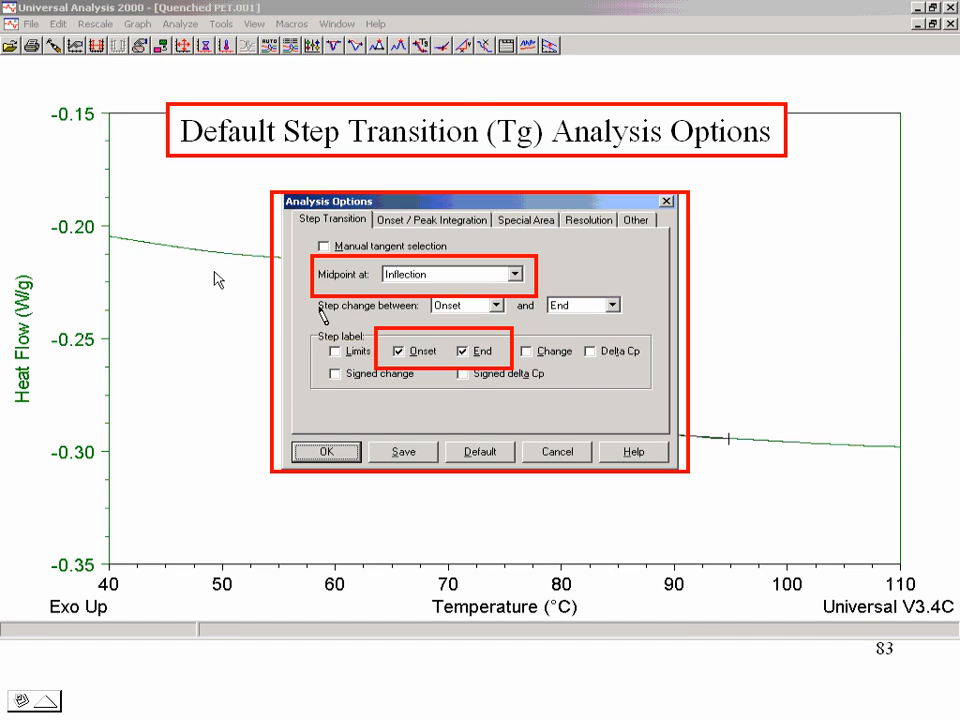
{"action": "left_click_drag", "start_coordinate": [331, 287], "coordinate": [408, 288]}
{"action": "left_click_drag", "start_coordinate": [408, 366], "coordinate": [456, 367]}
{"action": "key", "text": "Right"}
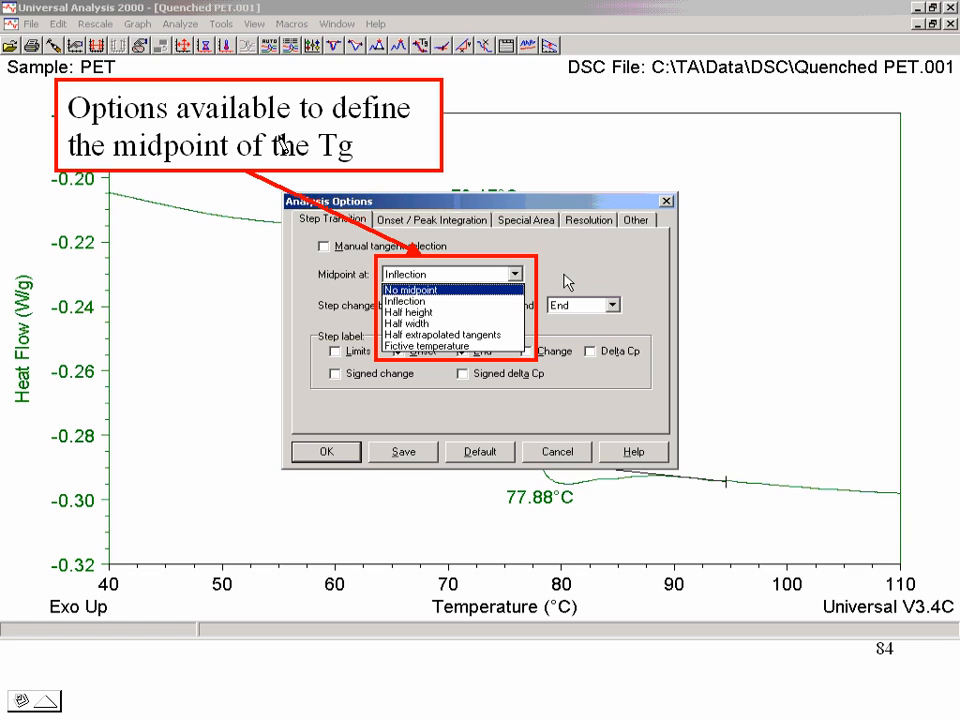
{"action": "left_click", "coordinate": [283, 145]}
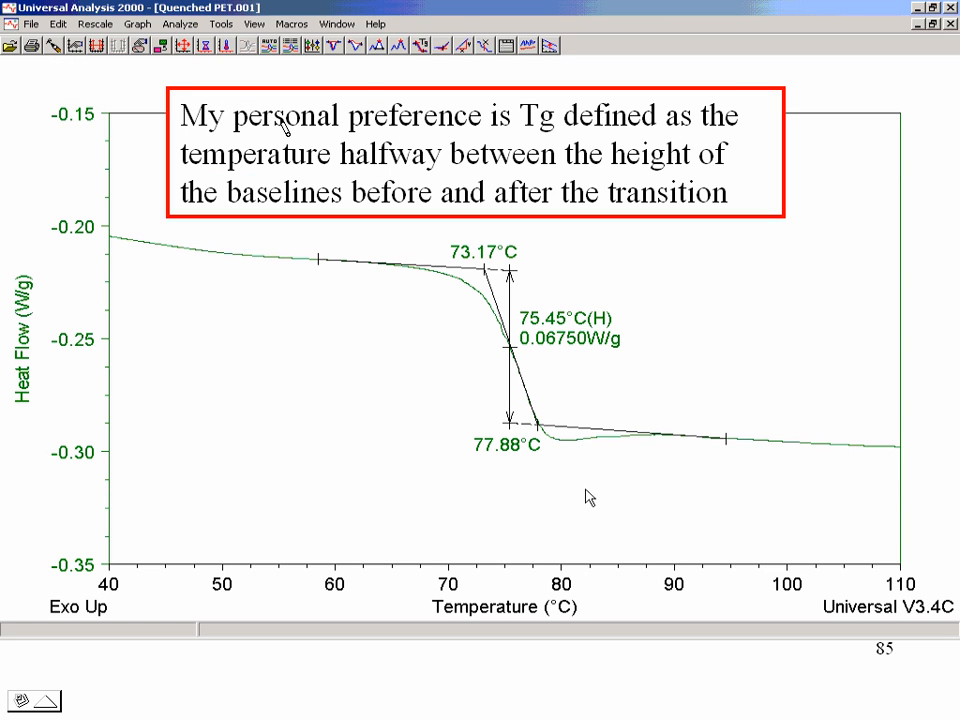